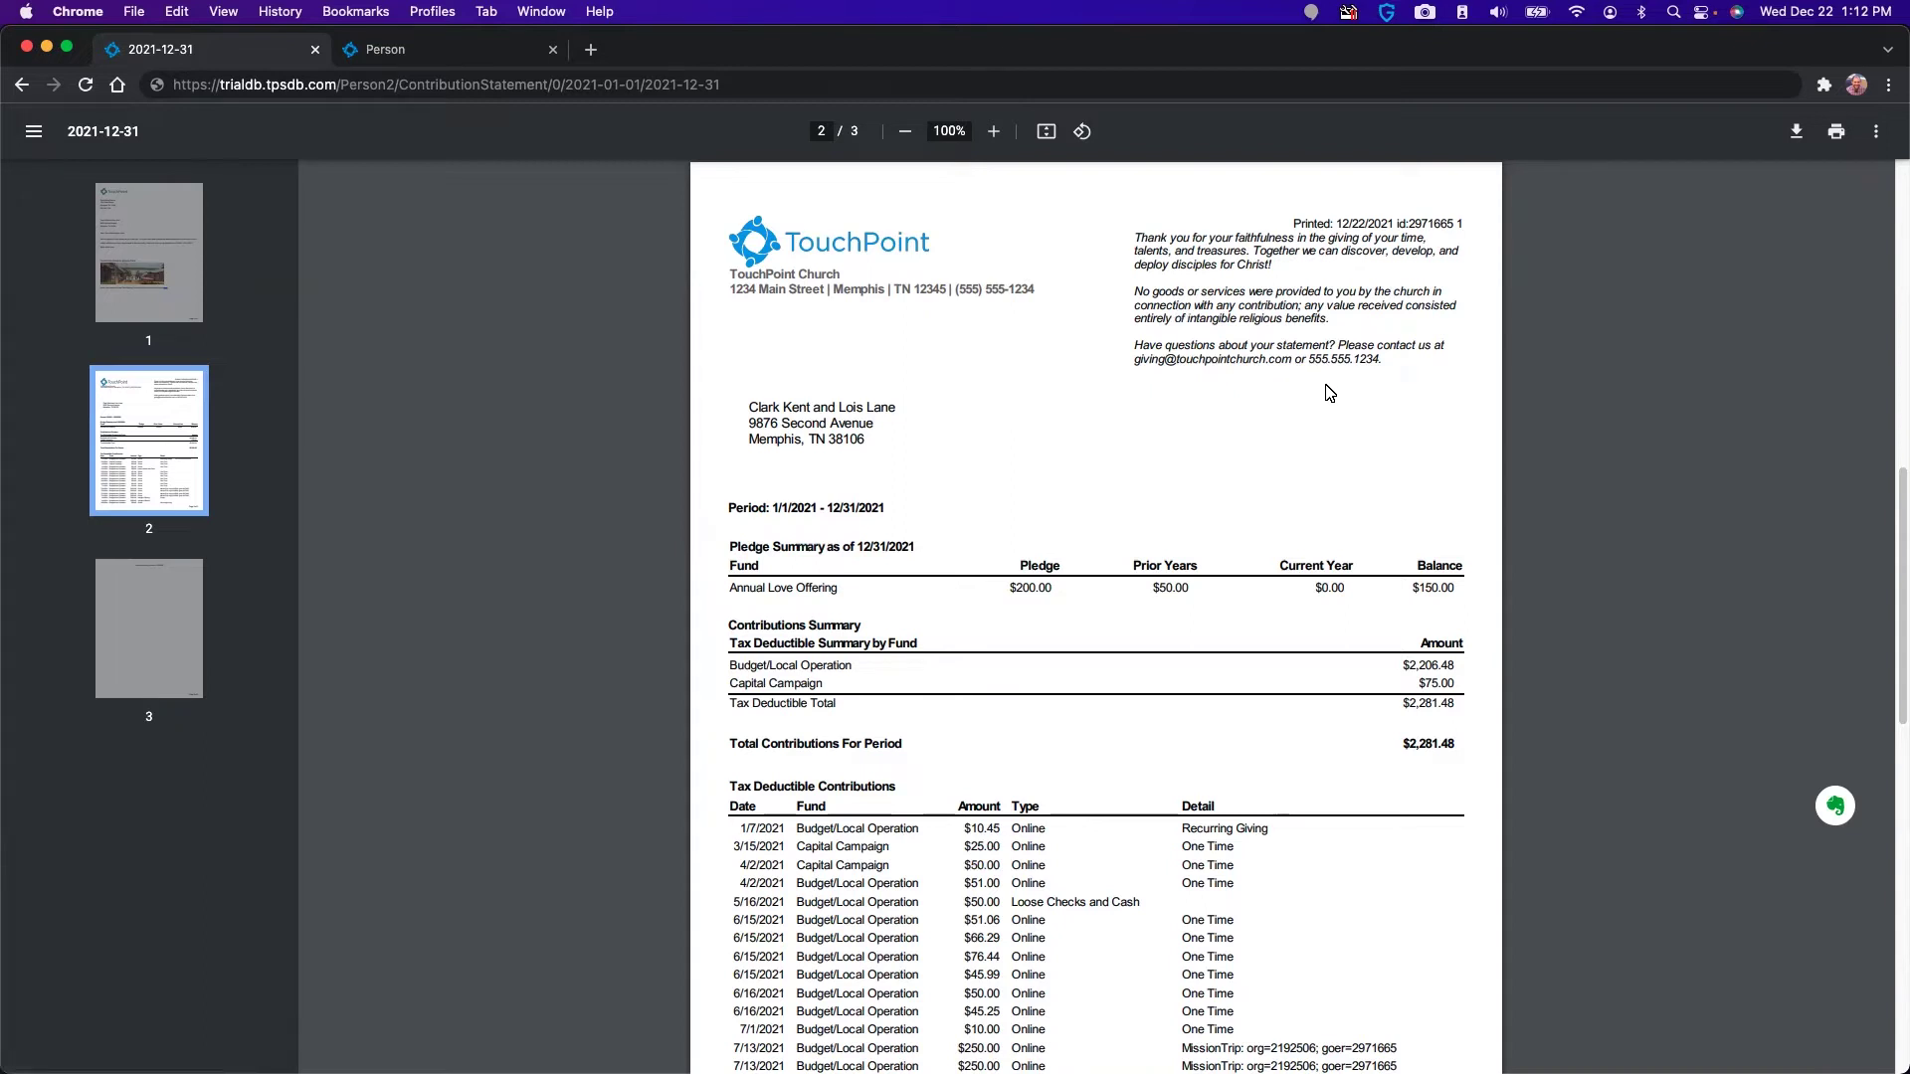
{"action": "scroll", "coordinate": [1333, 400], "scroll_direction": "down", "scroll_amount": 3}
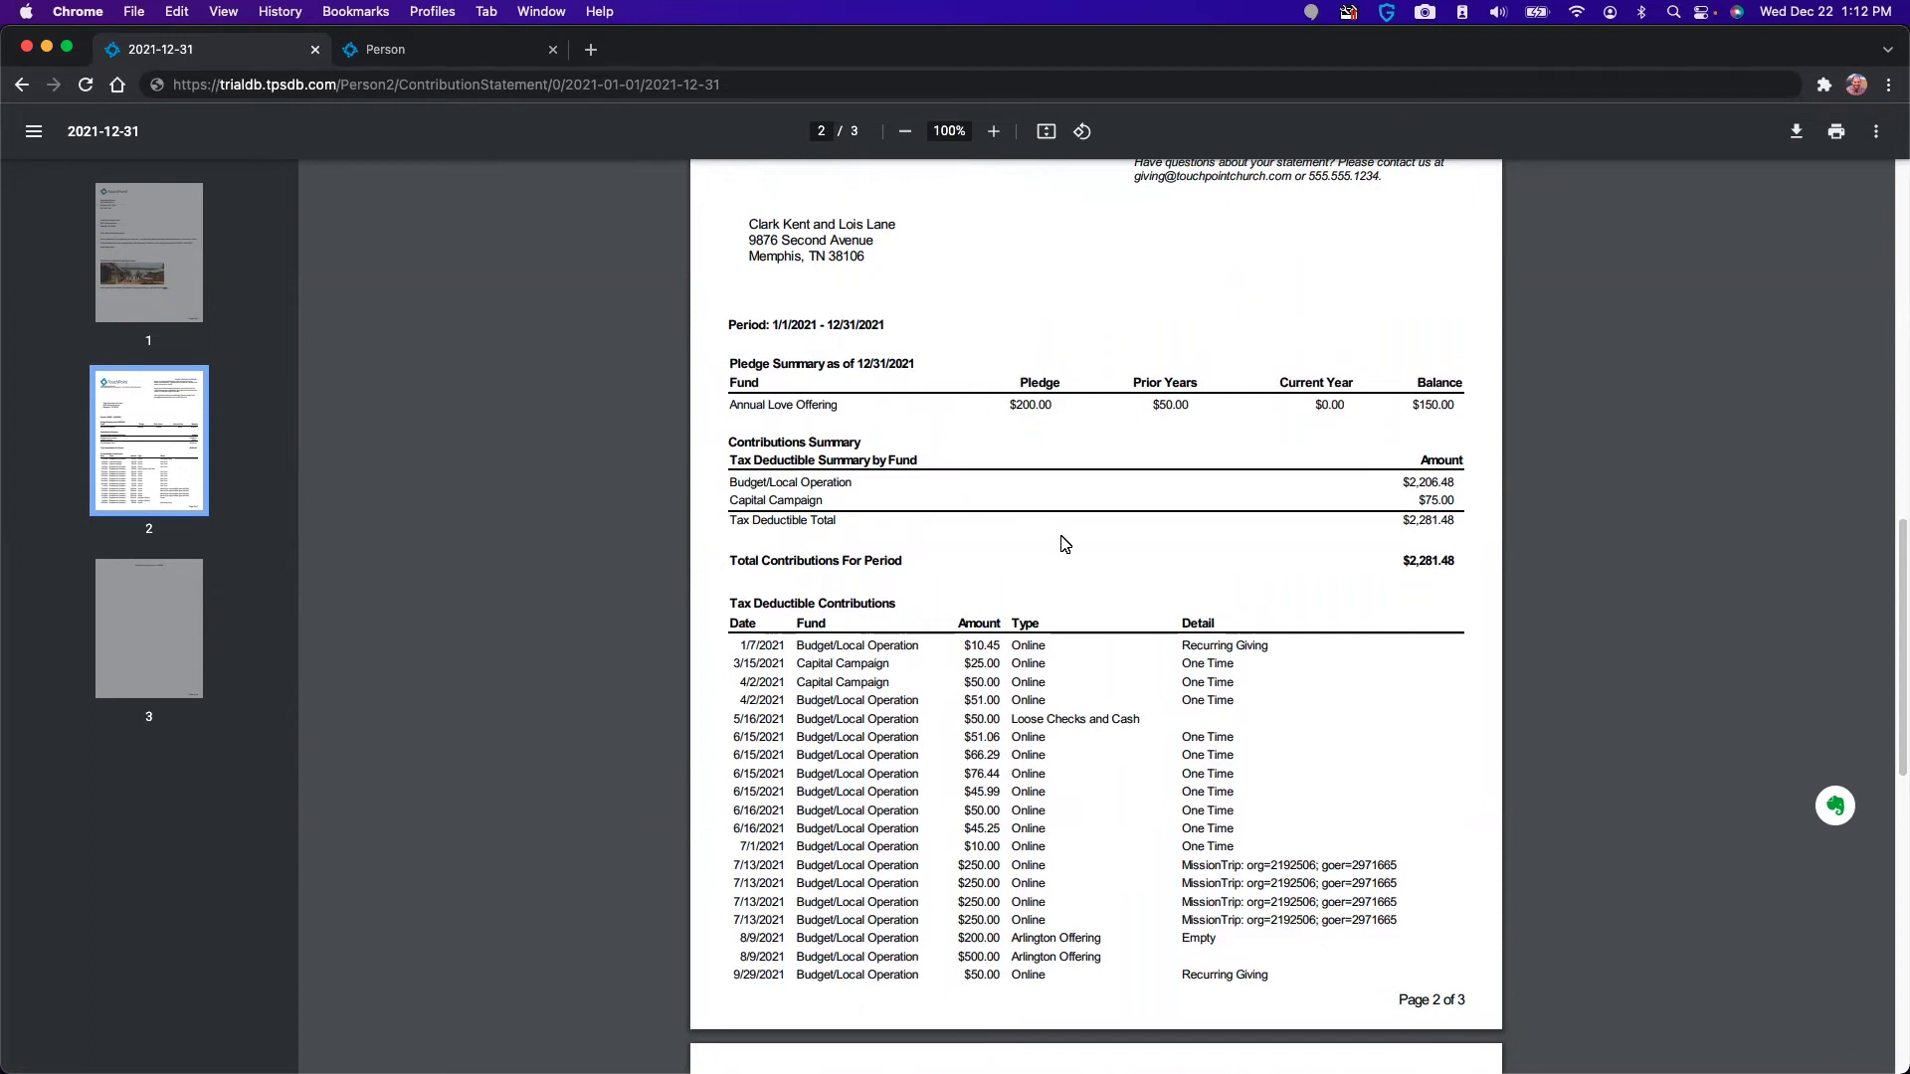
- Show page 1, the thank-you letter to Clark Kent and Lois Lane with the Peru mission notice
{"action": "left_click", "coordinate": [155, 269]}
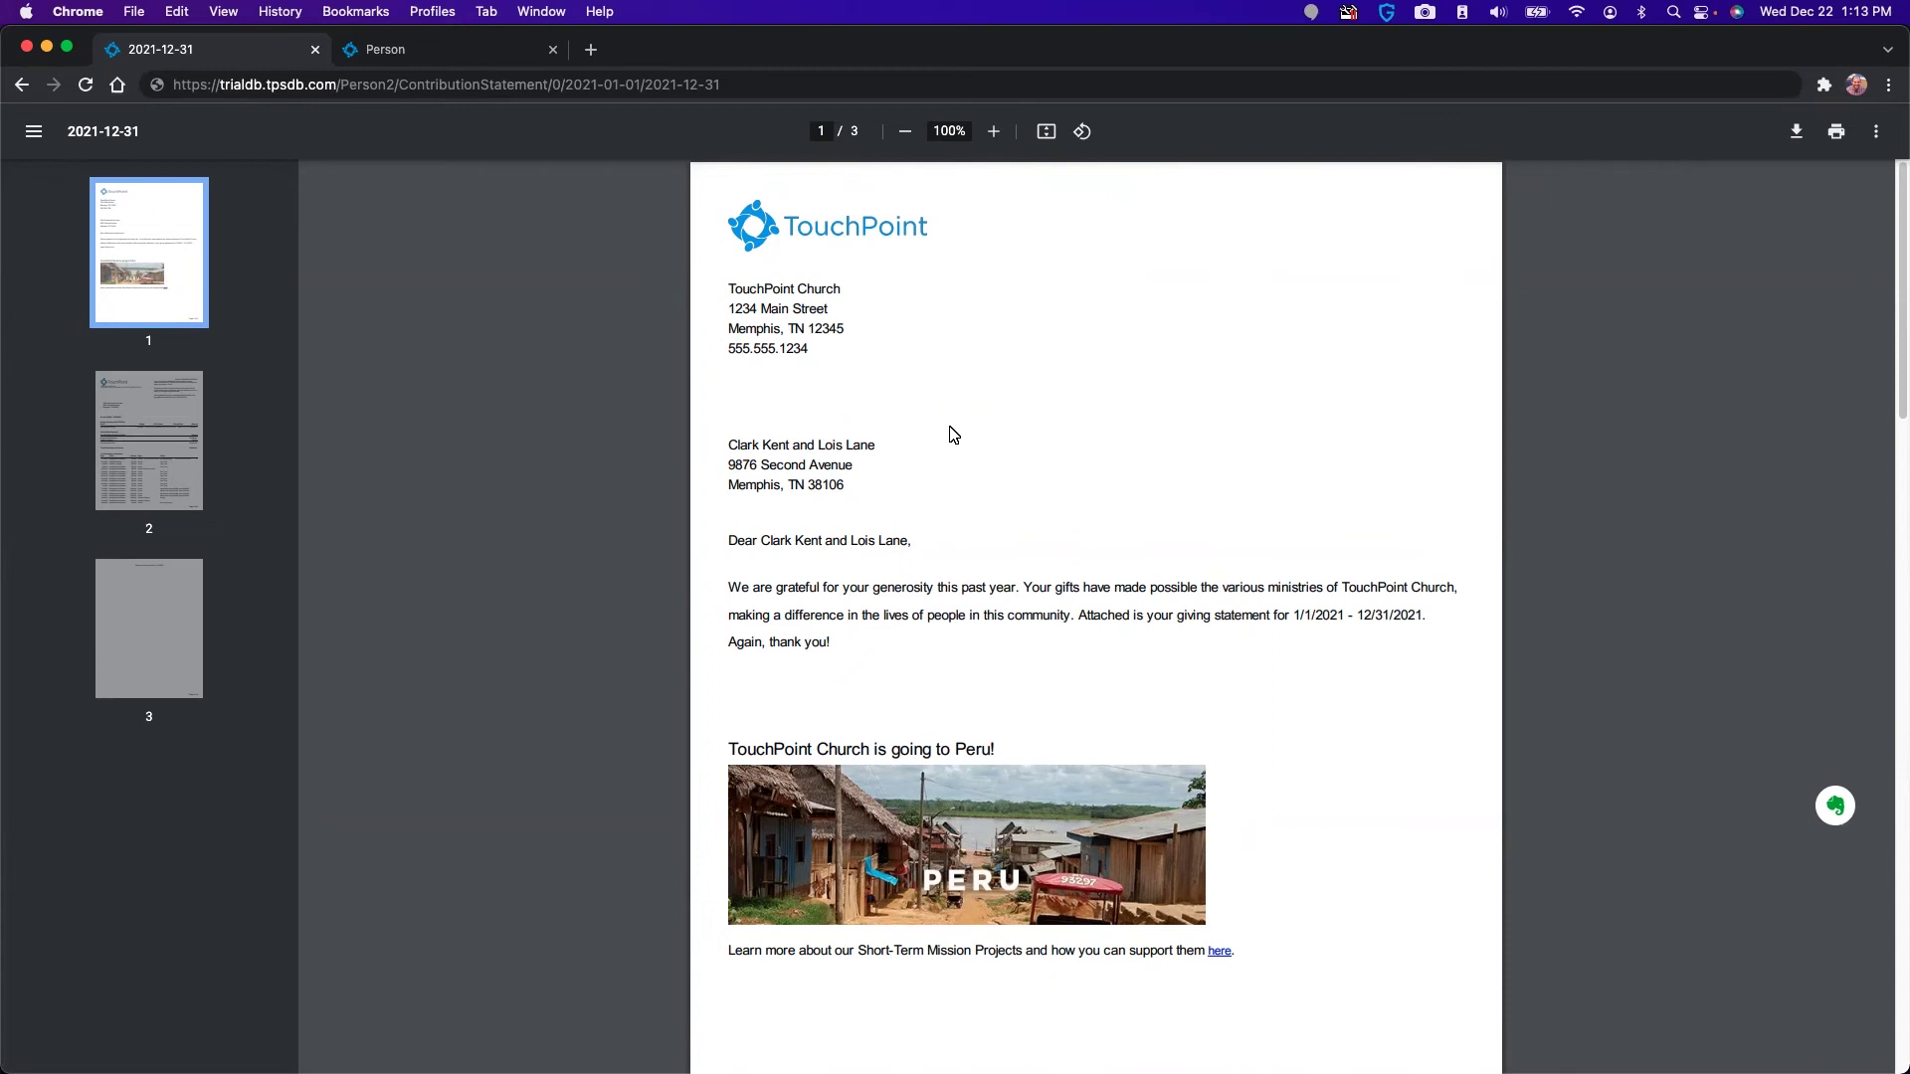
{"action": "scroll", "coordinate": [951, 435], "scroll_direction": "down", "scroll_amount": 2}
{"action": "scroll", "coordinate": [961, 470], "scroll_direction": "down", "scroll_amount": 2}
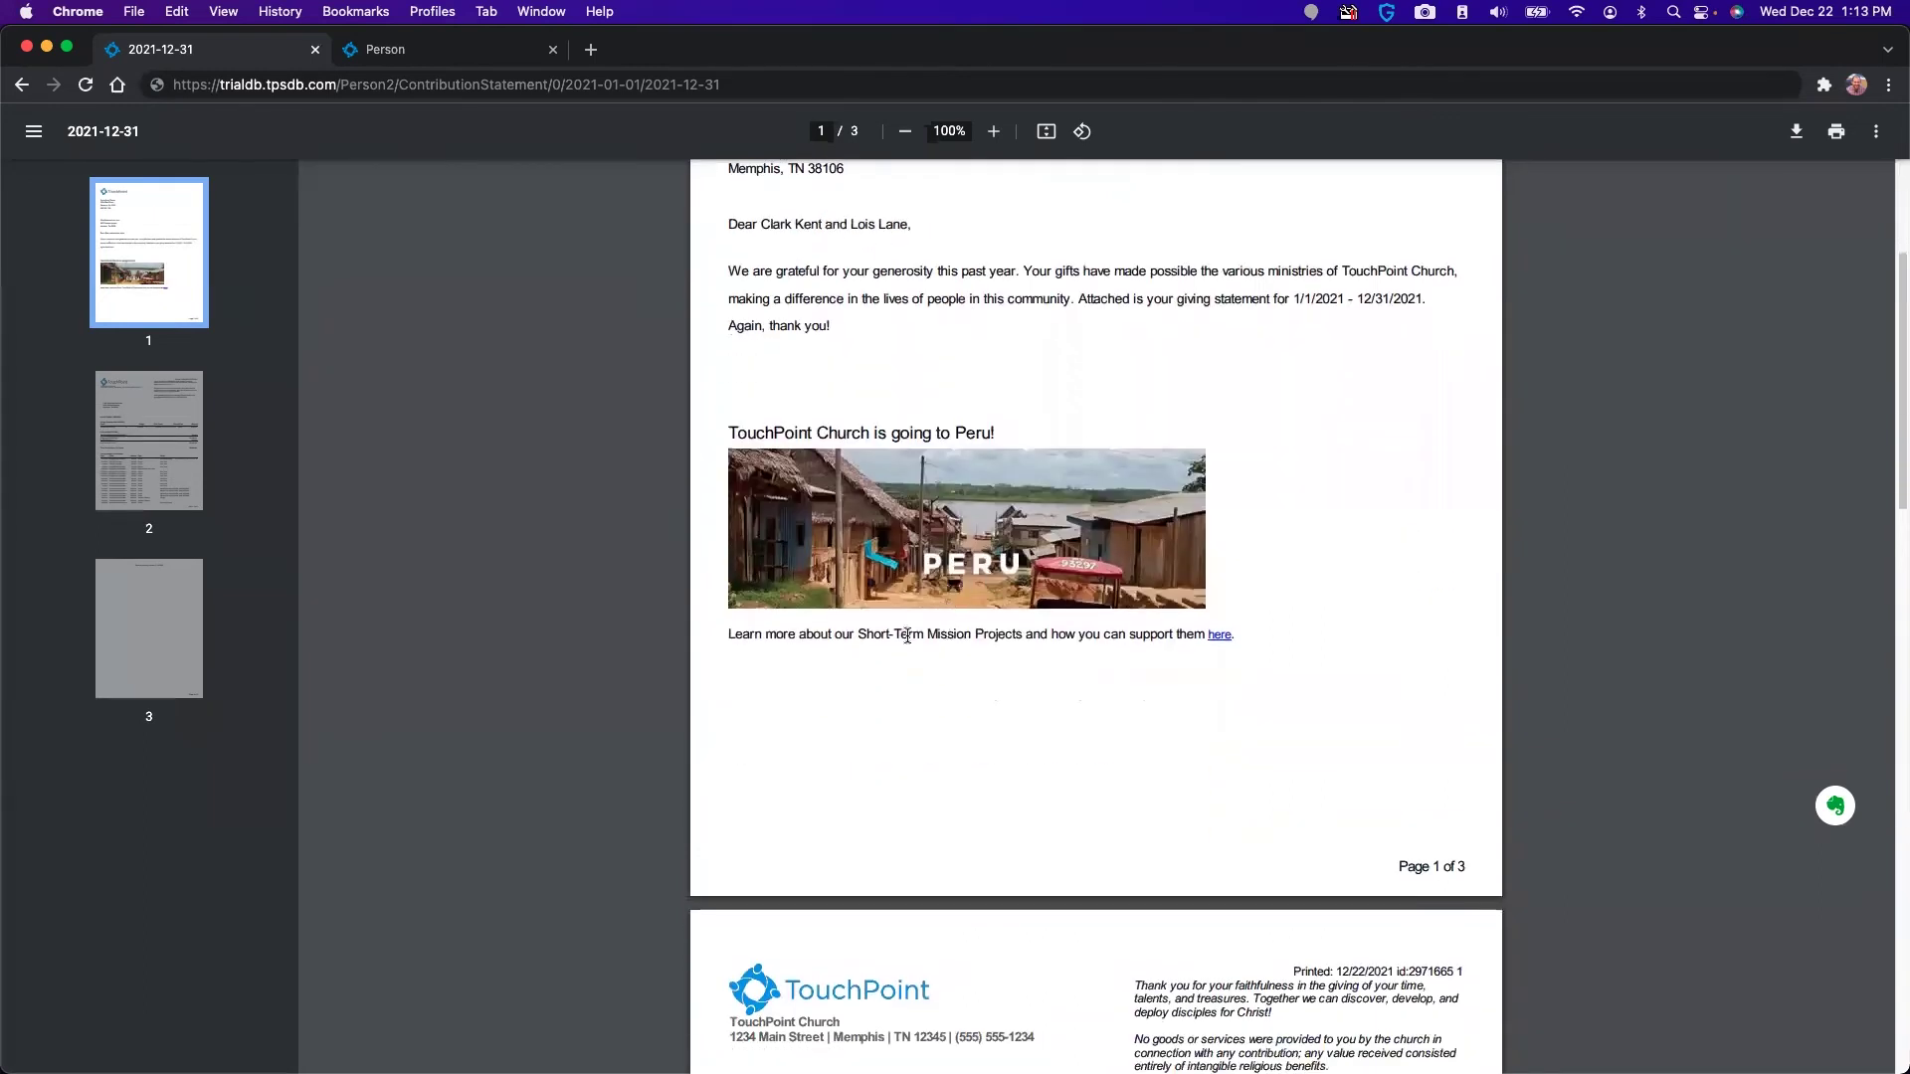